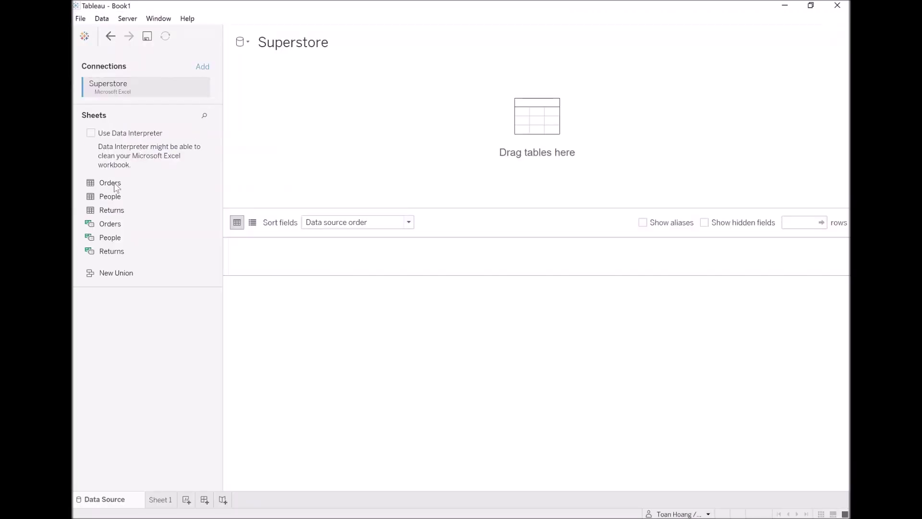
Add the Orders table from the Superstore connection to the data source and open Sheet 1
{"action": "left_click_drag", "start_coordinate": [119, 190], "coordinate": [295, 136]}
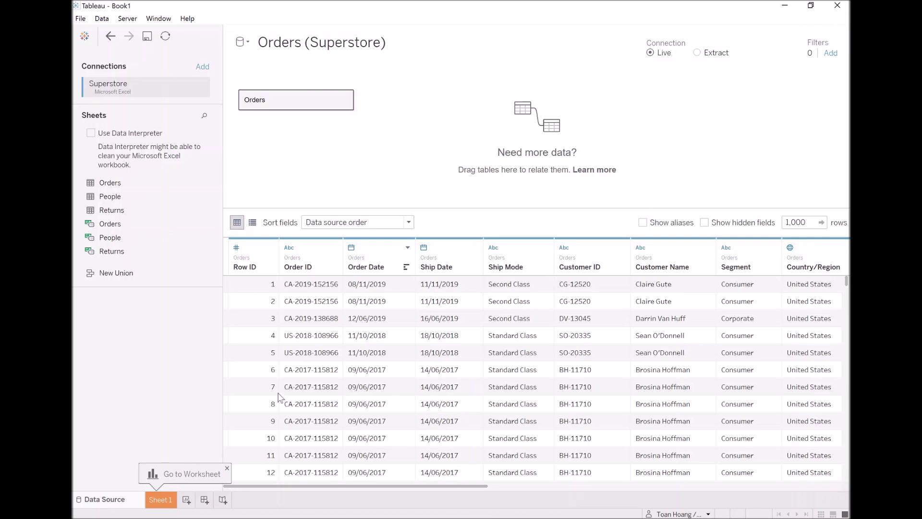
{"action": "left_click", "coordinate": [160, 501]}
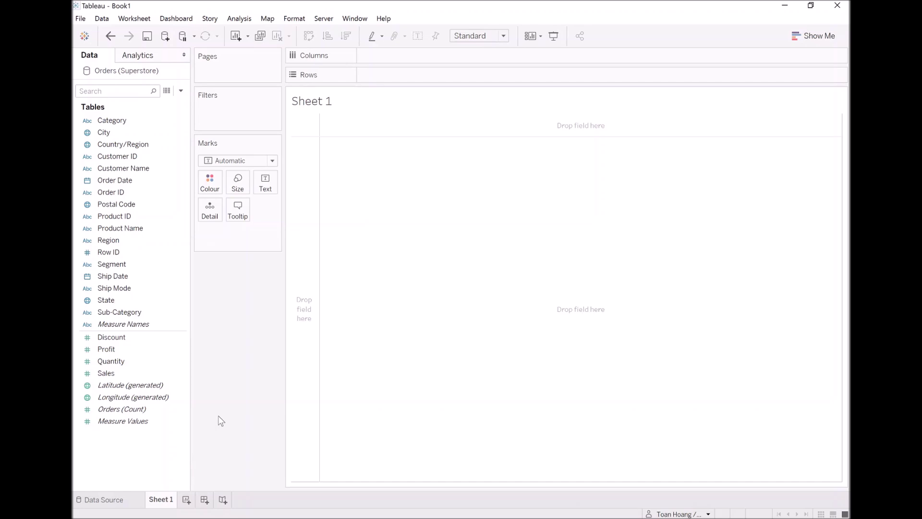
Create a calculated field named Index with the formula INDEX()
{"action": "right_click", "coordinate": [145, 436]}
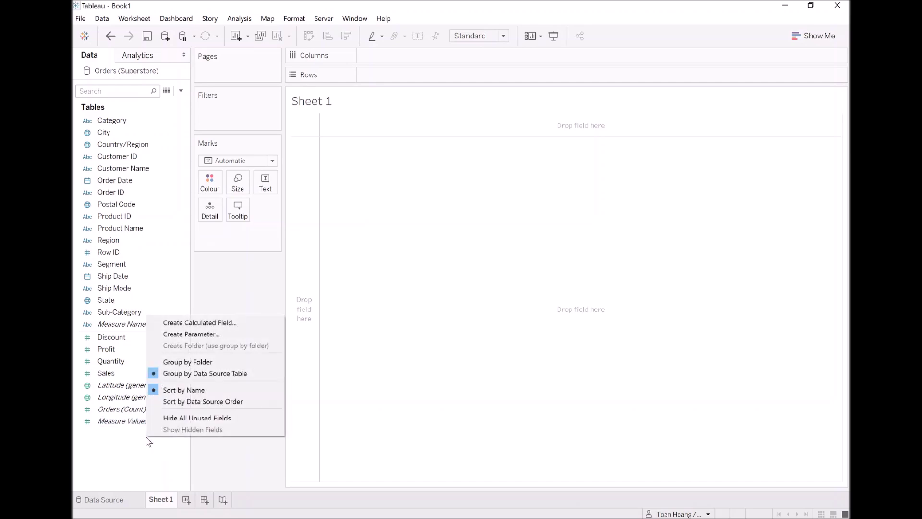
{"action": "left_click", "coordinate": [218, 324]}
{"action": "type", "text": "Index"}
{"action": "key", "text": "Tab"}
{"action": "type", "text": "ind"}
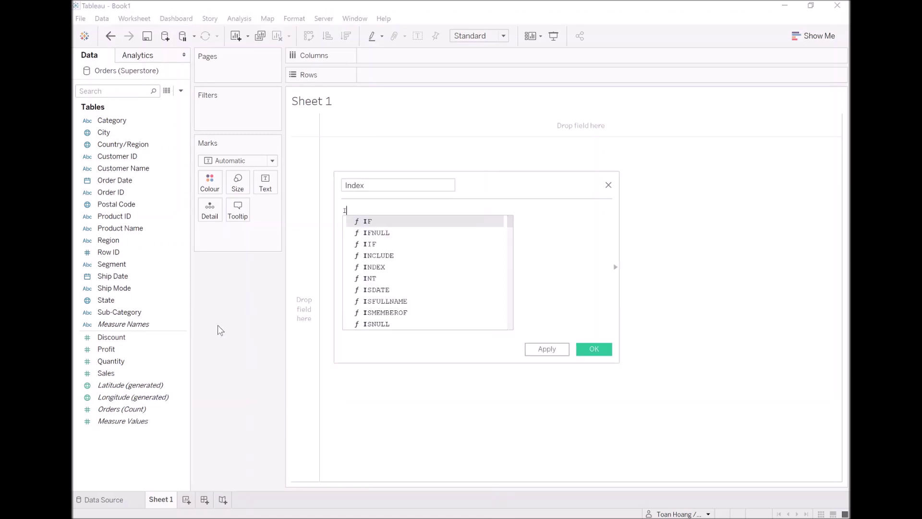
{"action": "key", "text": "Return"}
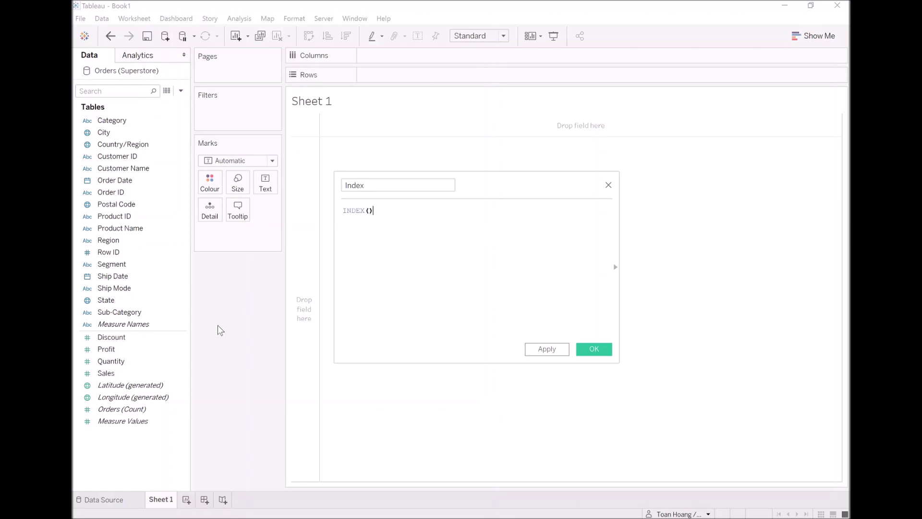
{"action": "left_click", "coordinate": [586, 351]}
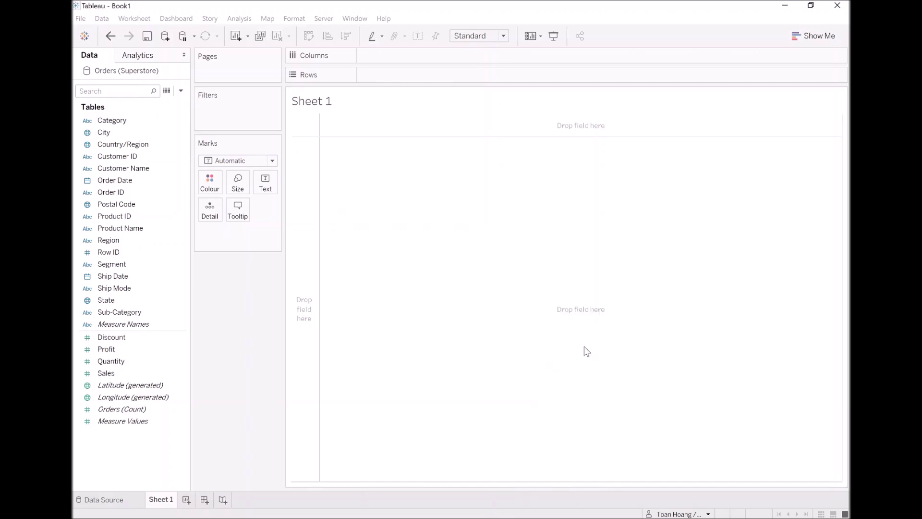
Create a calculated field named X with the formula SIN(RADIANS([Index]))
{"action": "right_click", "coordinate": [135, 448]}
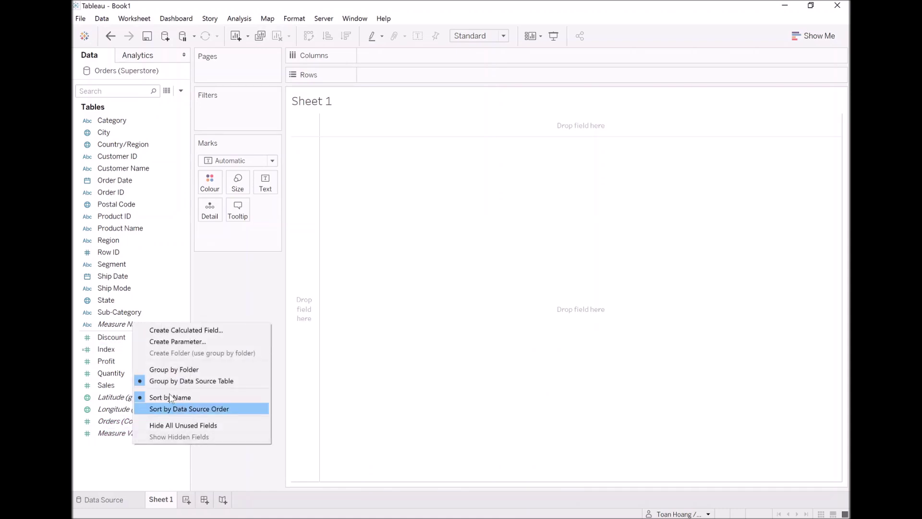
{"action": "left_click", "coordinate": [199, 330]}
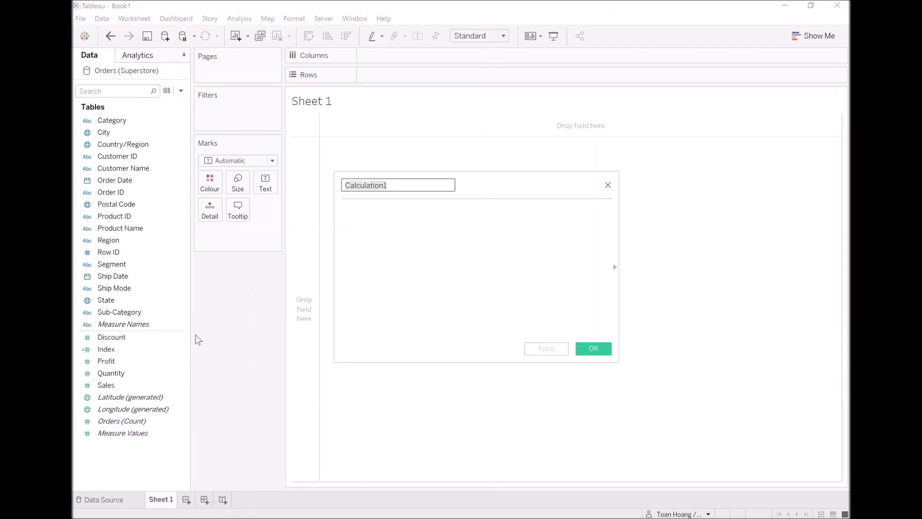
{"action": "type", "text": "X"}
{"action": "key", "text": "Tab"}
{"action": "type", "text": "SIN"}
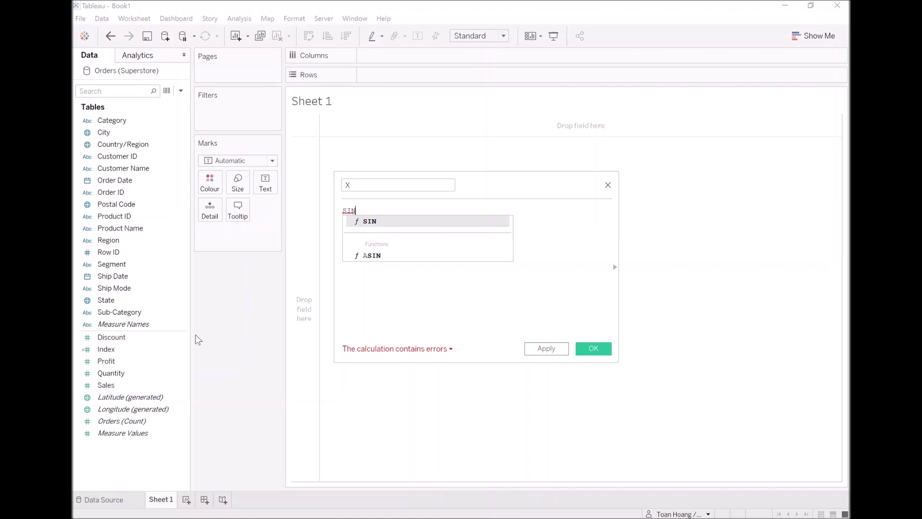
{"action": "type", "text": "(RADI"}
{"action": "key", "text": "Return"}
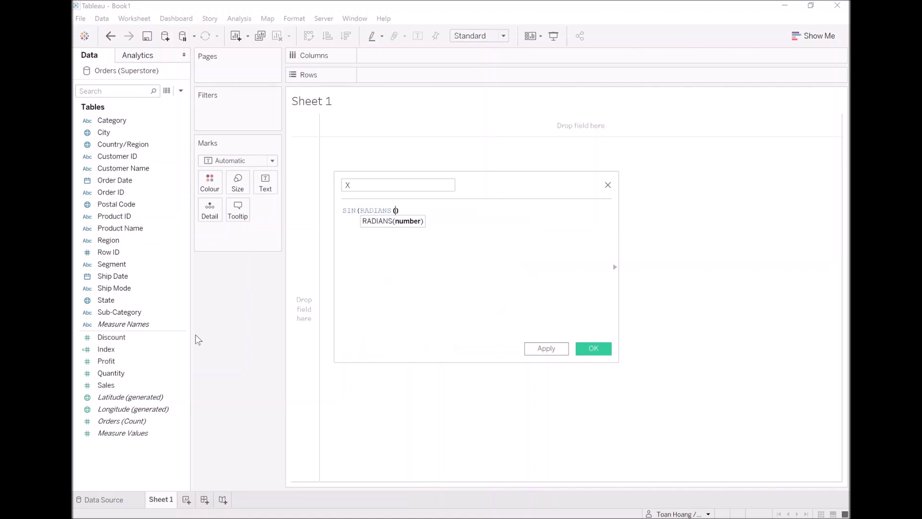
{"action": "type", "text": "Ind"}
{"action": "key", "text": "Return"}
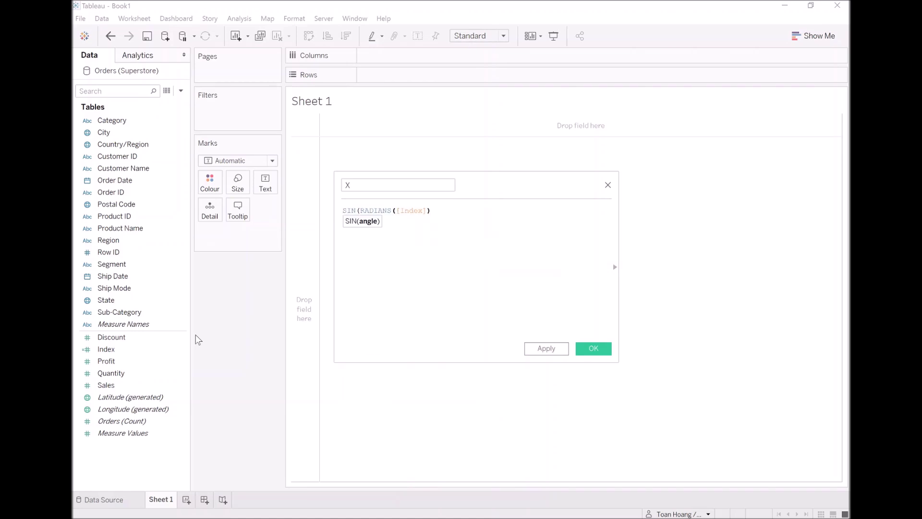
{"action": "type", "text": ")"}
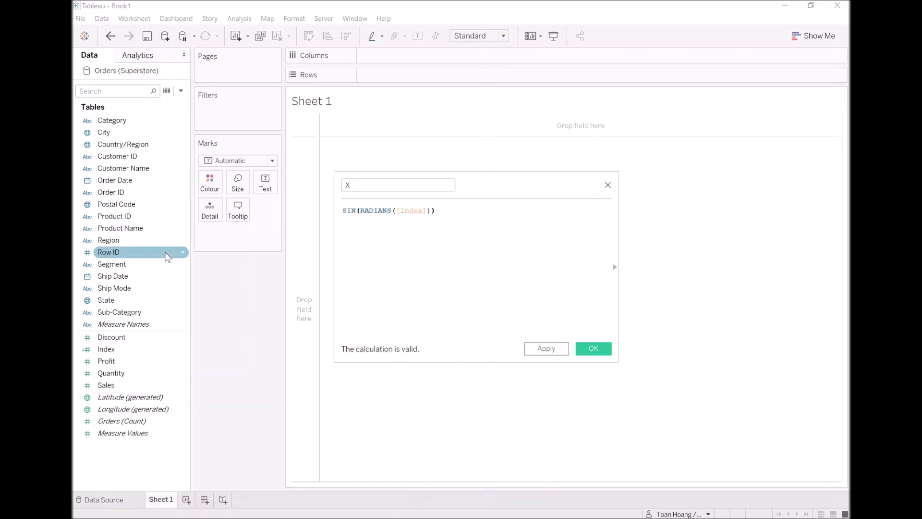
{"action": "left_click", "coordinate": [599, 349]}
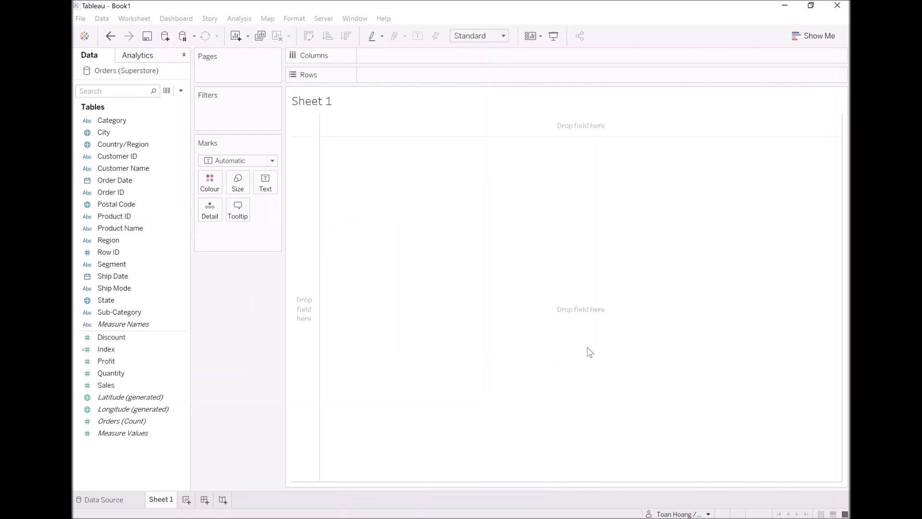
Create a calculated field named Y with the formula COS(RADIANS([Index]))
{"action": "right_click", "coordinate": [144, 462]}
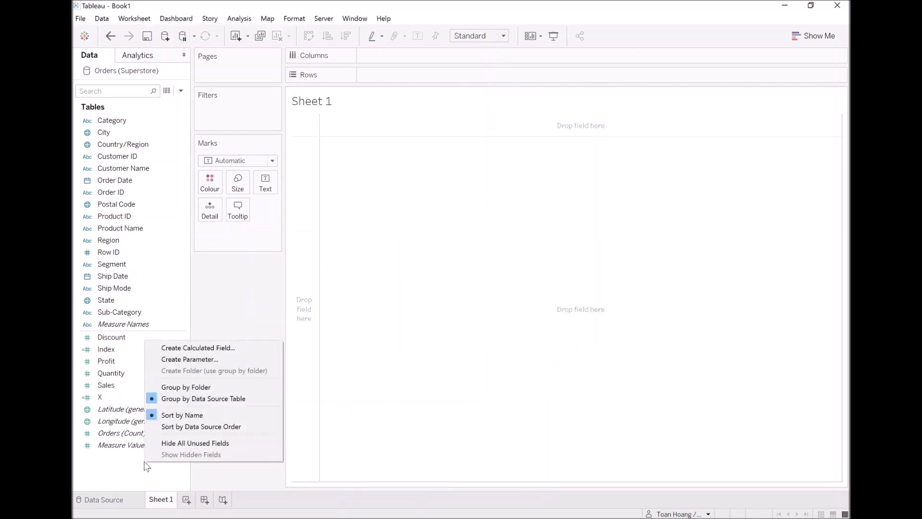
{"action": "left_click", "coordinate": [202, 350]}
{"action": "type", "text": "Y"}
{"action": "key", "text": "Tab"}
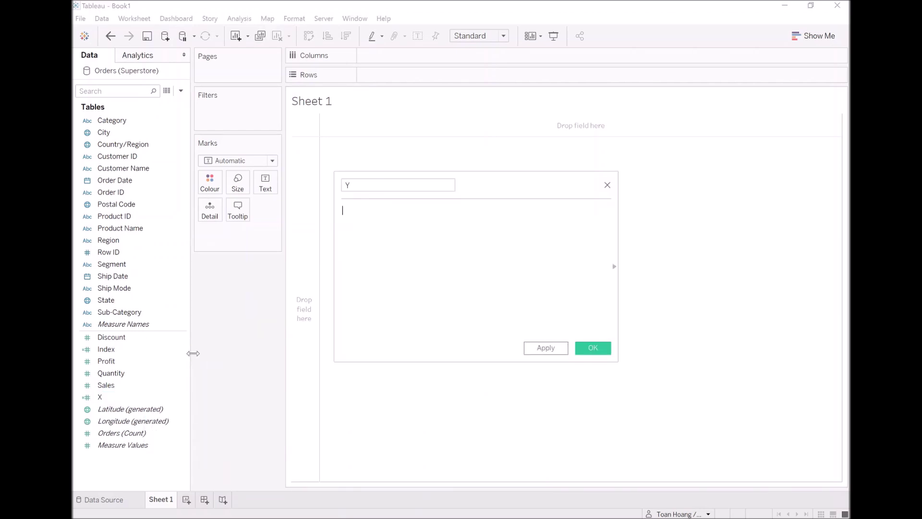
{"action": "type", "text": "COS(Ra"}
{"action": "key", "text": "Return"}
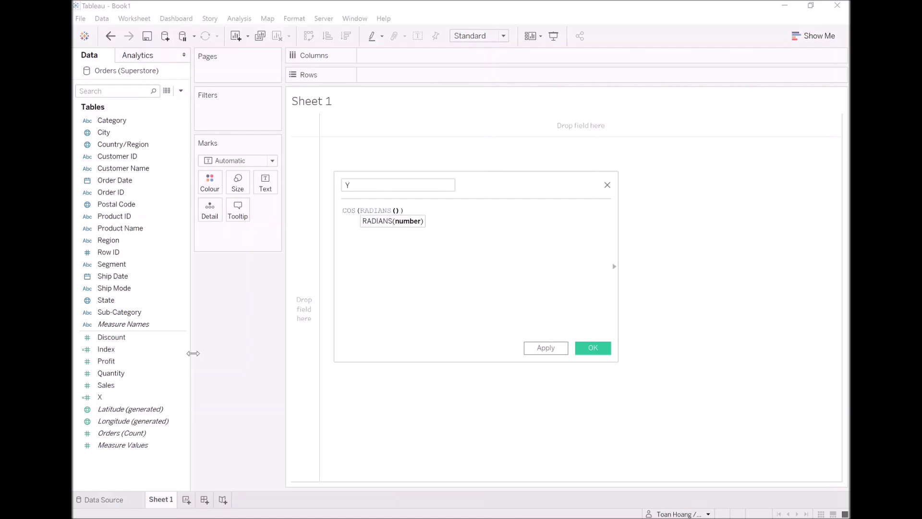
{"action": "type", "text": "s"}
{"action": "key", "text": "BackSpace"}
{"action": "type", "text": "inde"}
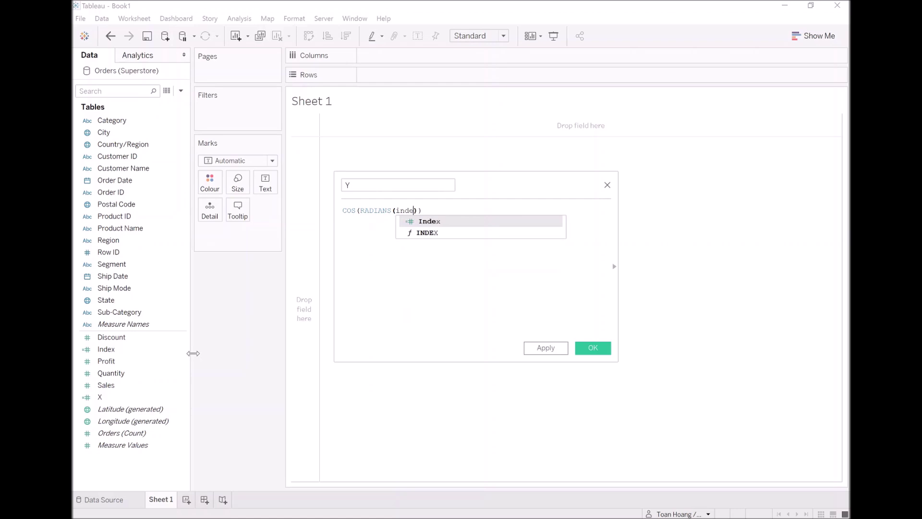
{"action": "key", "text": "Return"}
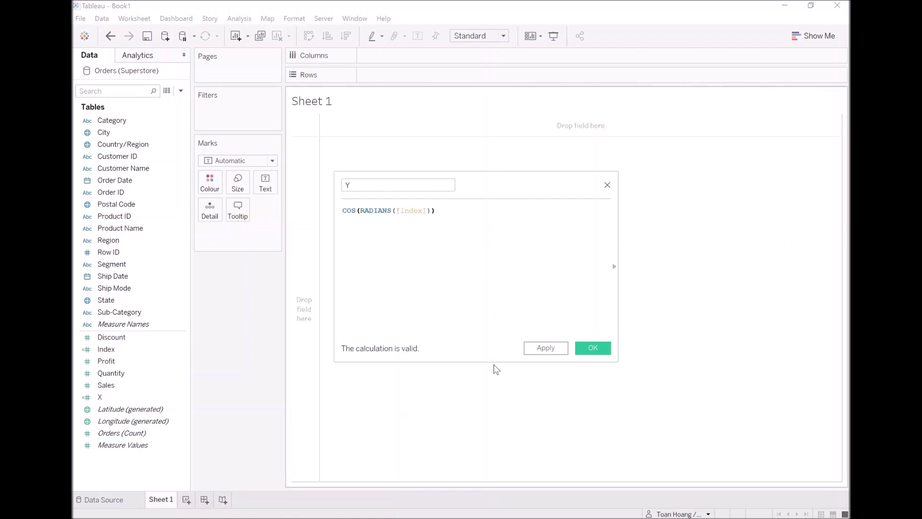
{"action": "left_click", "coordinate": [593, 348]}
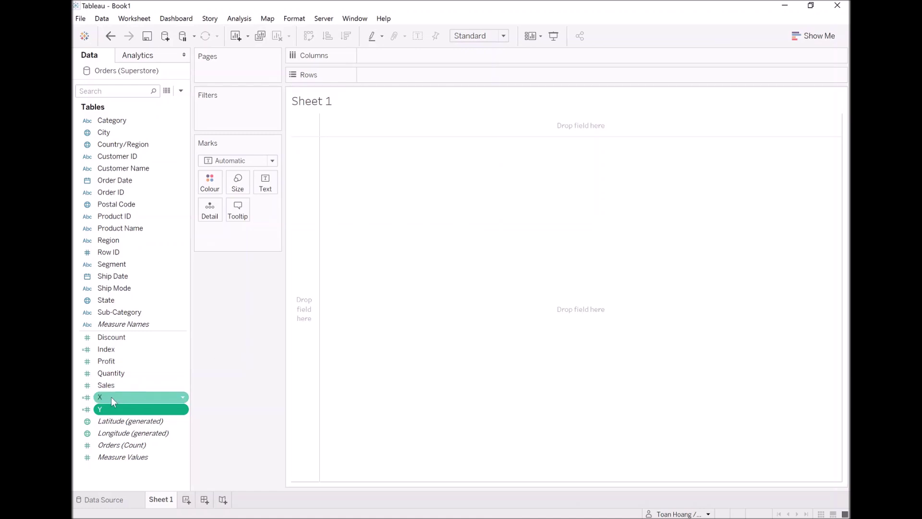
Plot X on Columns against Y on Rows and set the mark type to Circle
{"action": "left_click_drag", "start_coordinate": [107, 397], "coordinate": [404, 59]}
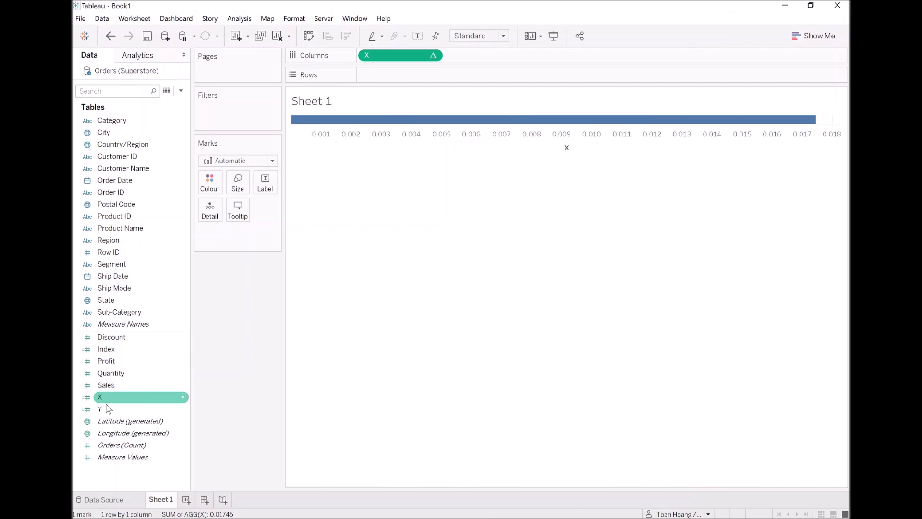
{"action": "left_click_drag", "start_coordinate": [106, 413], "coordinate": [379, 70]}
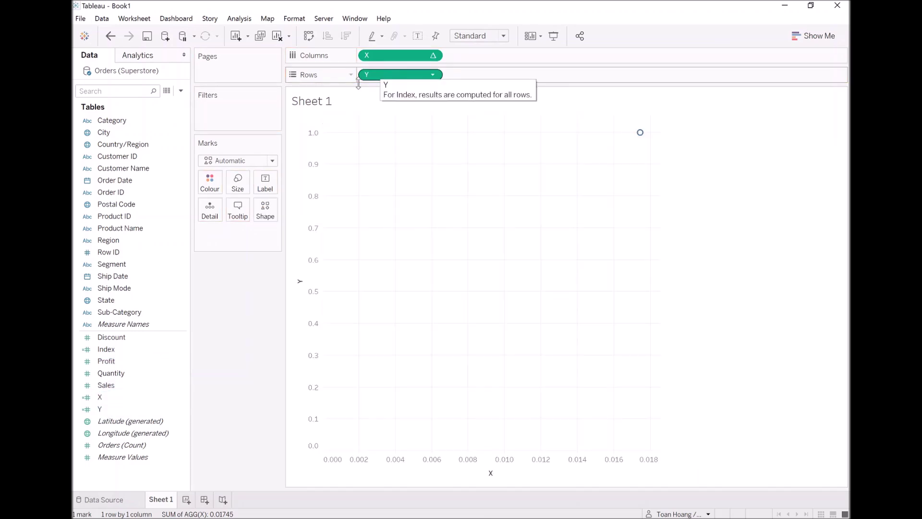
{"action": "left_click", "coordinate": [248, 160]}
{"action": "left_click", "coordinate": [229, 237]}
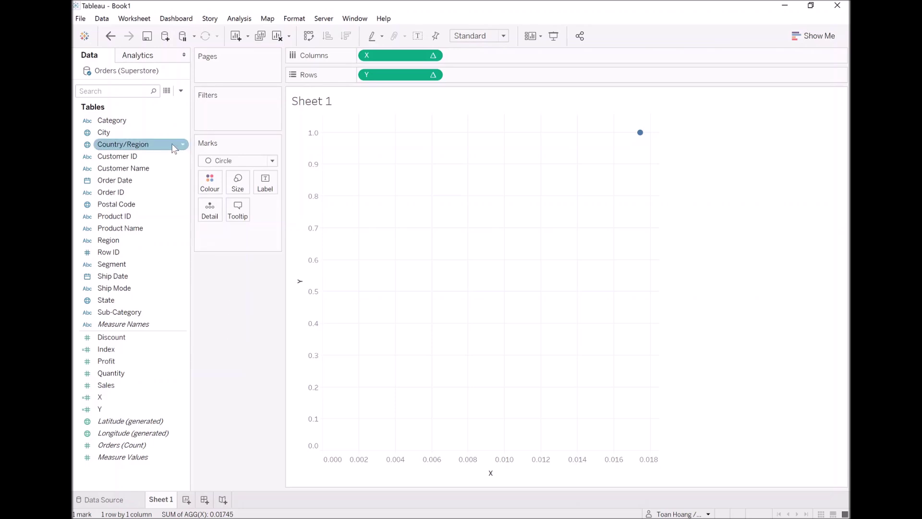
Add Product Name to the marks' detail and compute both X and Y using Product Name
{"action": "left_click_drag", "start_coordinate": [137, 228], "coordinate": [210, 215]}
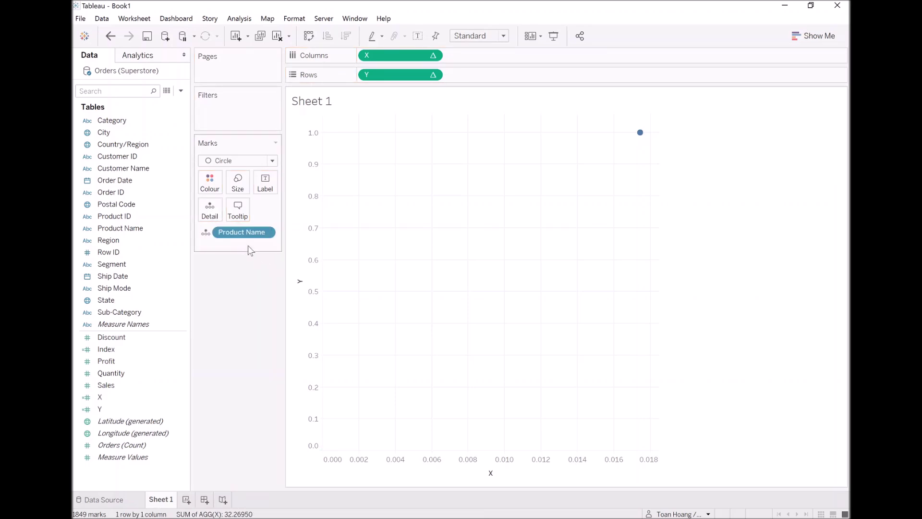
{"action": "right_click", "coordinate": [393, 57]}
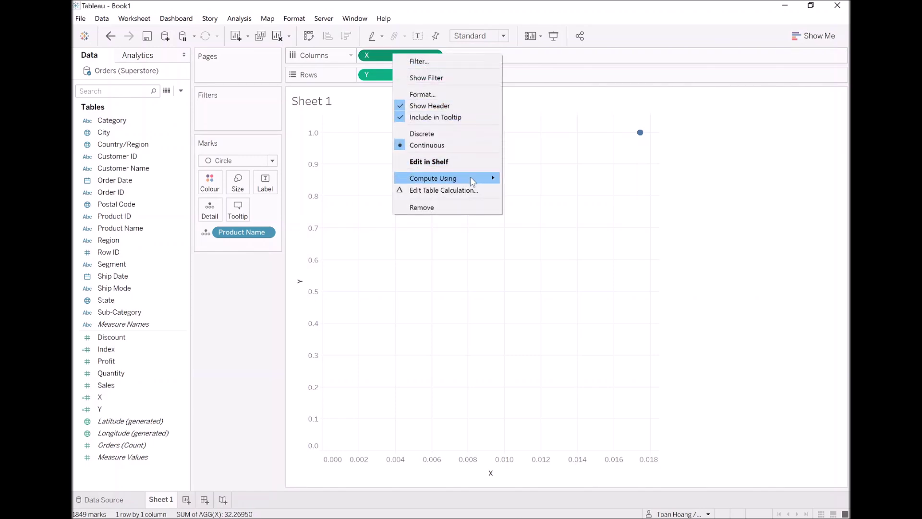
{"action": "mouse_move", "coordinate": [473, 181]}
{"action": "left_click", "coordinate": [538, 202]}
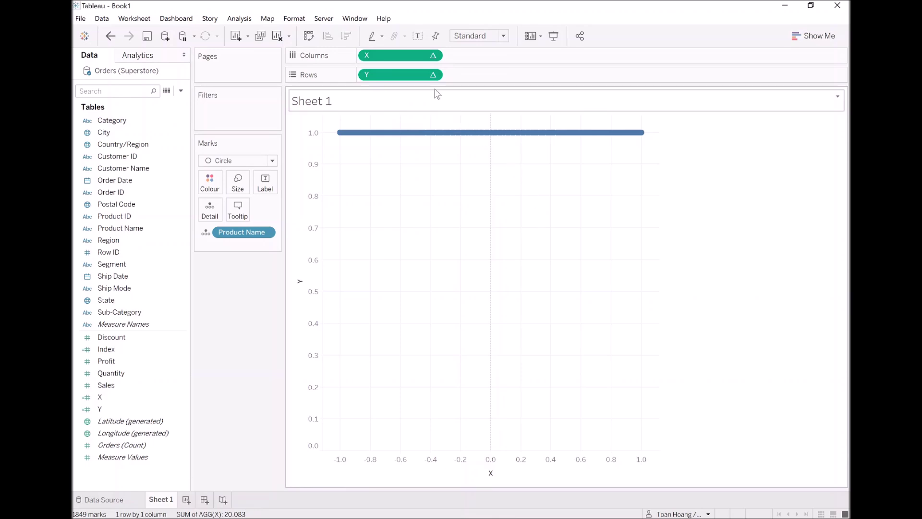
{"action": "right_click", "coordinate": [406, 76]}
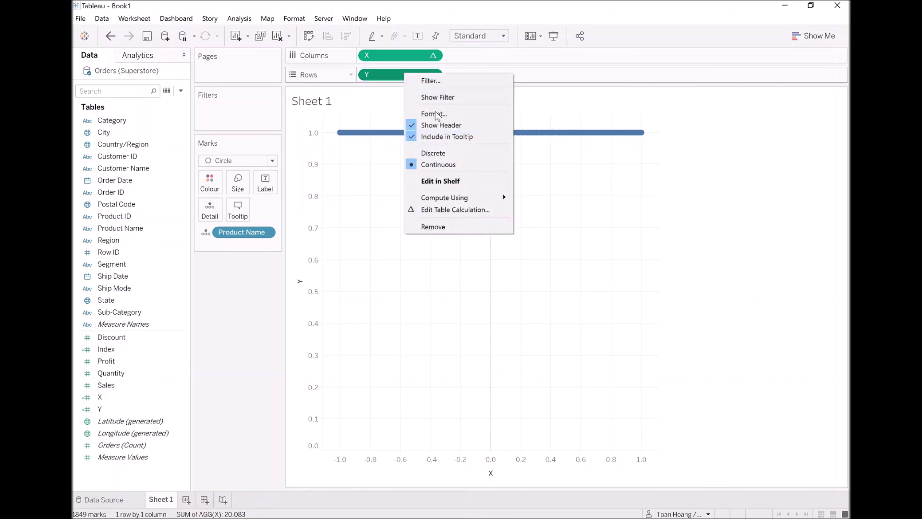
{"action": "mouse_move", "coordinate": [468, 198]}
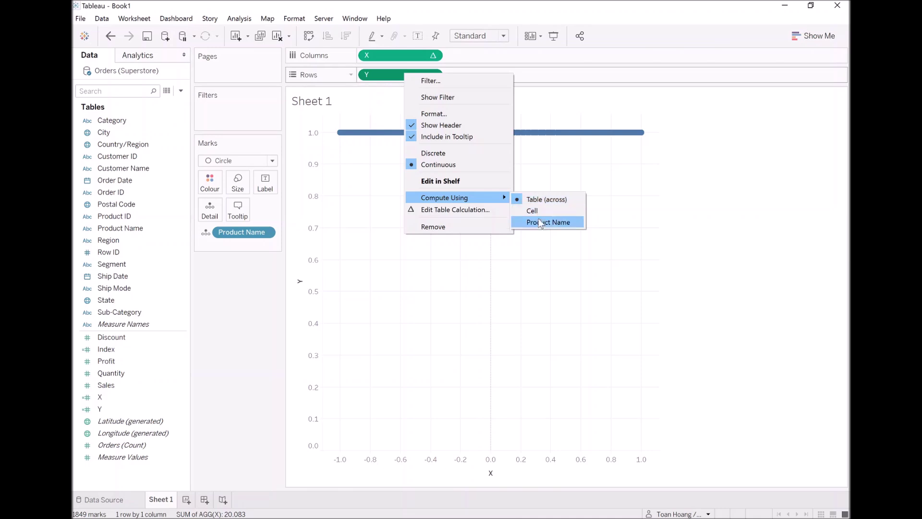
{"action": "left_click", "coordinate": [569, 220]}
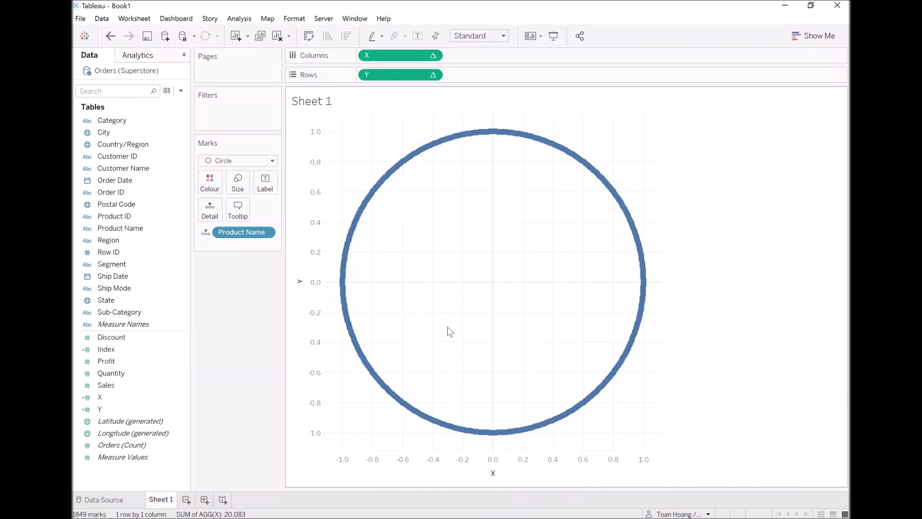
Colour the marks by Category and highlight Office Supplies, Technology and Furniture individually, ending on Furniture
{"action": "left_click", "coordinate": [131, 120]}
{"action": "left_click_drag", "start_coordinate": [131, 124], "coordinate": [210, 183]}
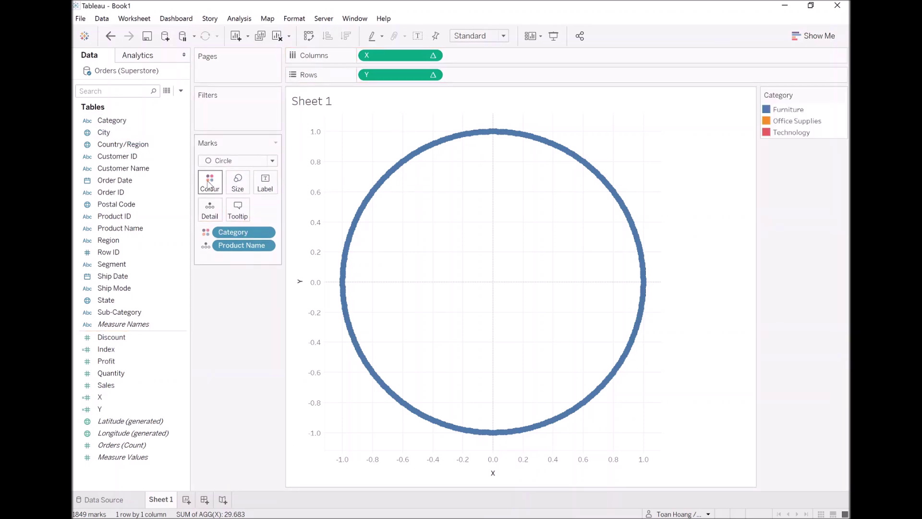
{"action": "left_click", "coordinate": [789, 121]}
{"action": "left_click", "coordinate": [795, 134]}
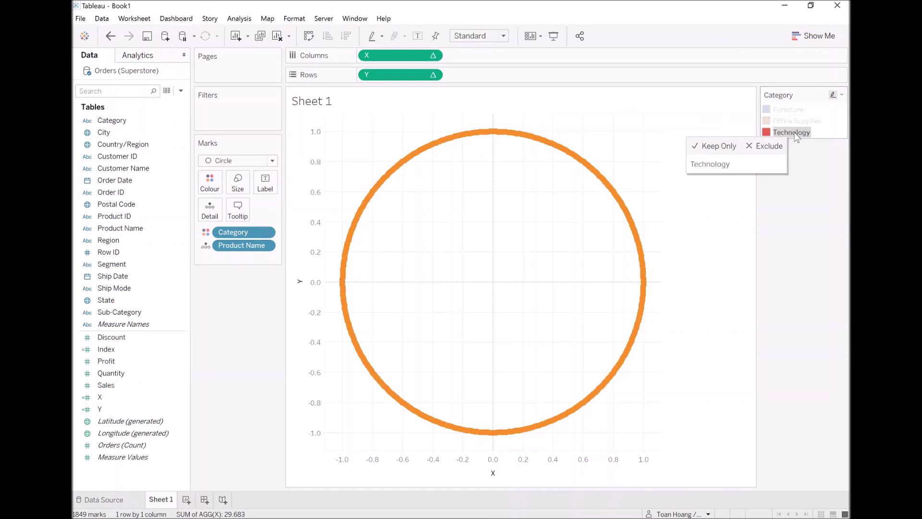
{"action": "left_click", "coordinate": [796, 122]}
{"action": "left_click", "coordinate": [789, 110]}
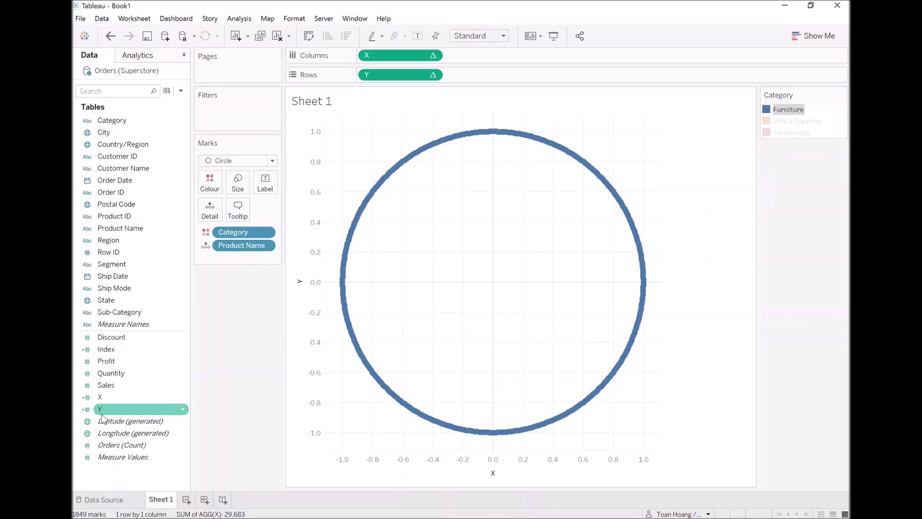
Change the X calculated field's formula to SIN(RADIANS([Index])) * RANDOM() and clear the Furniture highlight
{"action": "right_click", "coordinate": [116, 402]}
{"action": "left_click", "coordinate": [165, 221]}
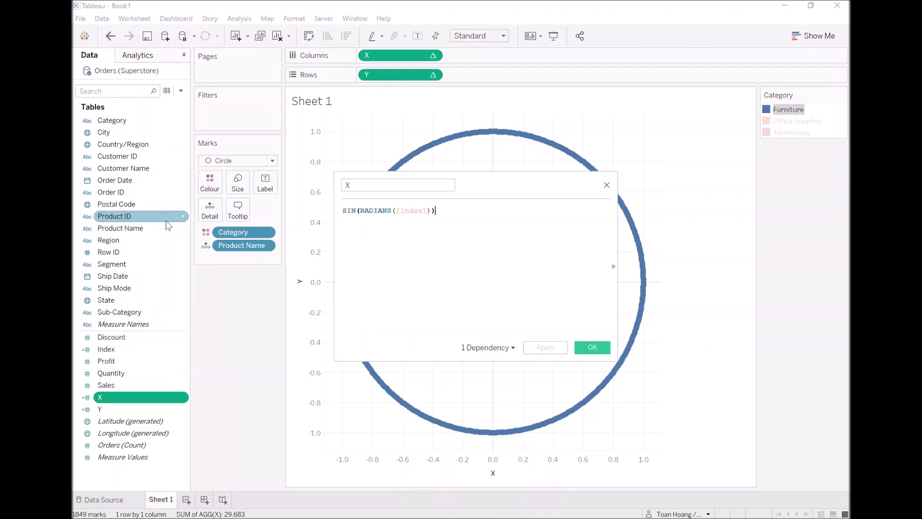
{"action": "left_click_drag", "start_coordinate": [467, 191], "coordinate": [486, 224]}
{"action": "key", "text": "ctrl+a"}
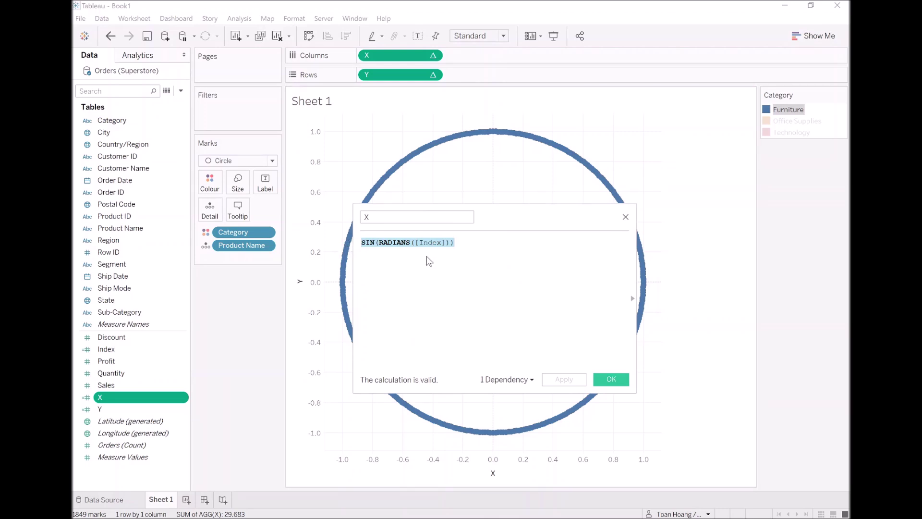
{"action": "key", "text": "Right"}
{"action": "type", "text": "* ran"}
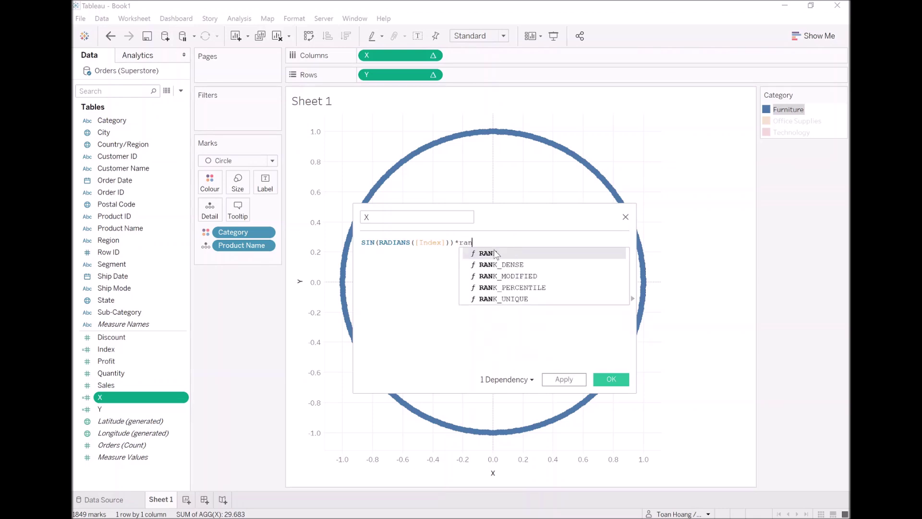
{"action": "type", "text": "dom"}
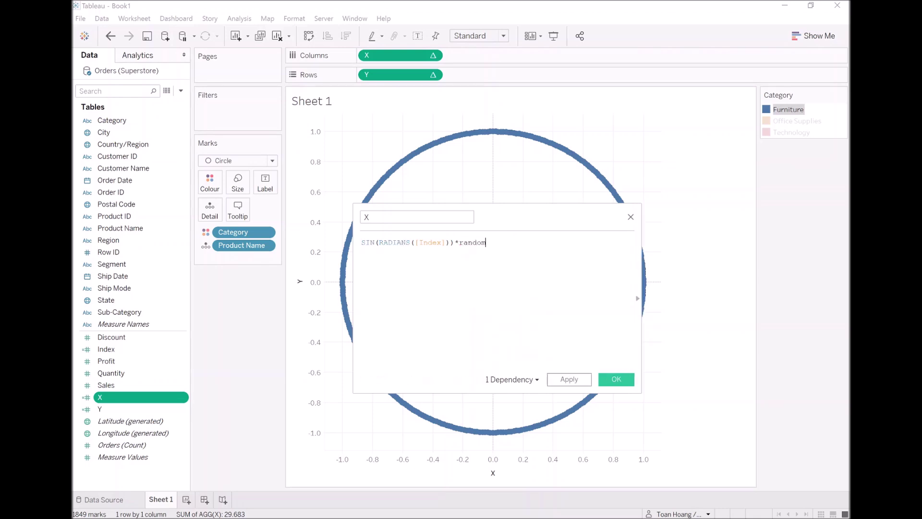
{"action": "key", "text": "BackSpace"}
{"action": "key", "text": "BackSpace"}
{"action": "key", "text": "BackSpace"}
{"action": "key", "text": "BackSpace"}
{"action": "key", "text": "BackSpace"}
{"action": "key", "text": "BackSpace"}
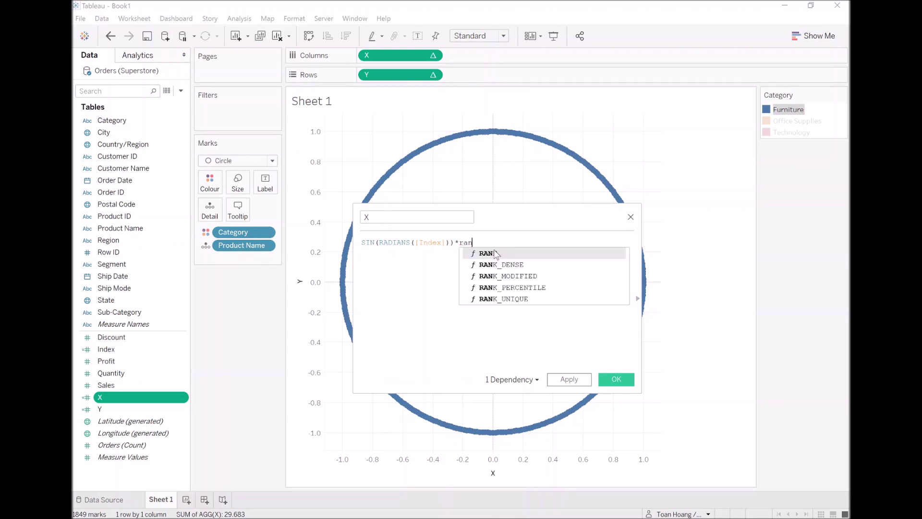
{"action": "type", "text": "RANDOM()"}
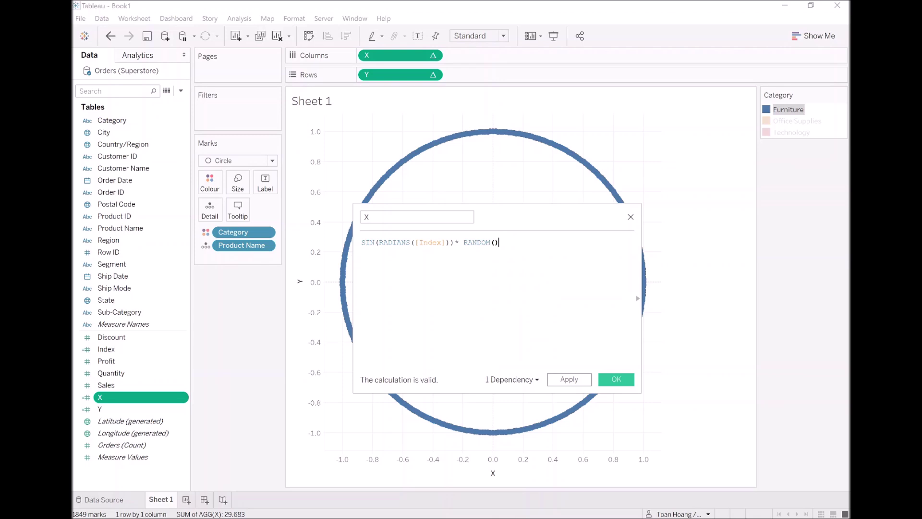
{"action": "left_click", "coordinate": [453, 242]}
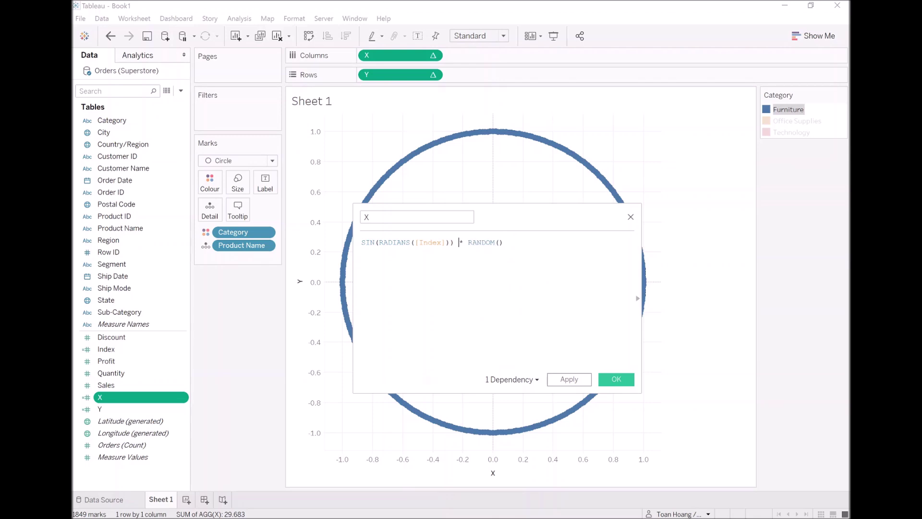
{"action": "left_click", "coordinate": [620, 380]}
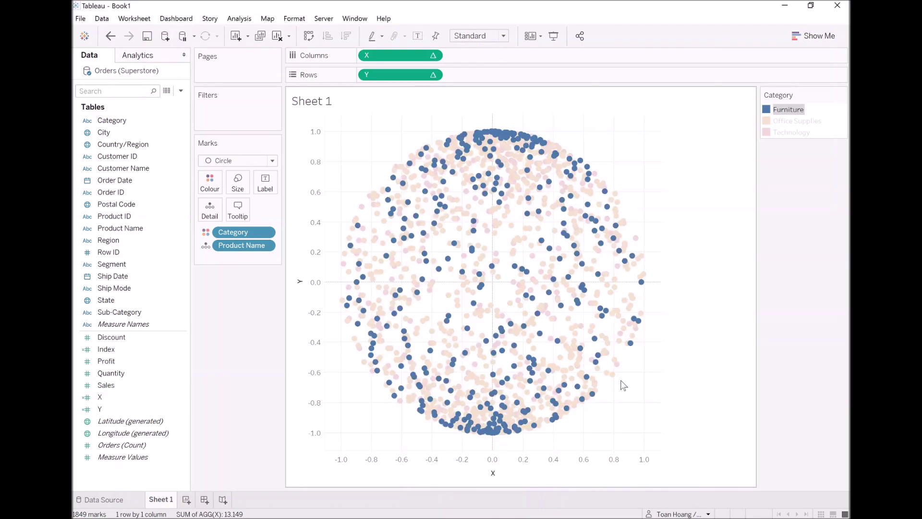
{"action": "left_click", "coordinate": [365, 389]}
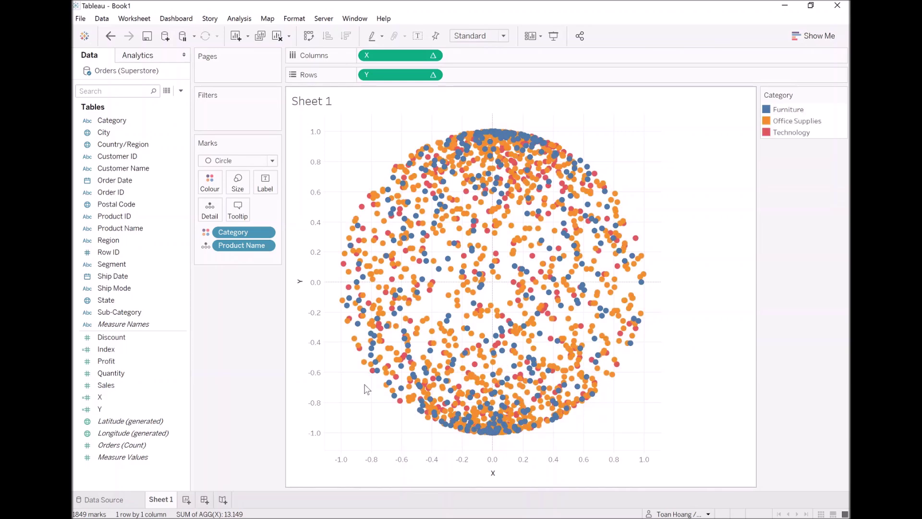
Change the Y calculated field's formula to COS(RADIANS([Index])) * RANDOM()
{"action": "right_click", "coordinate": [127, 411]}
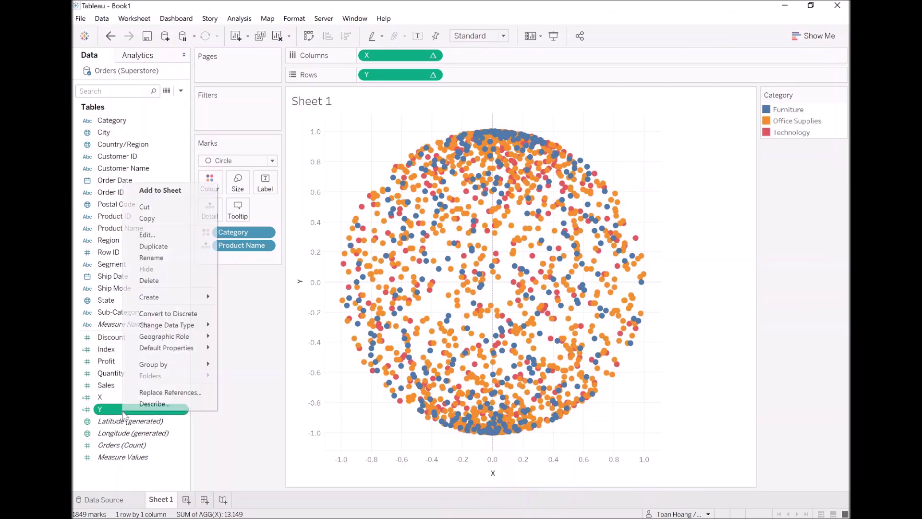
{"action": "left_click", "coordinate": [161, 236]}
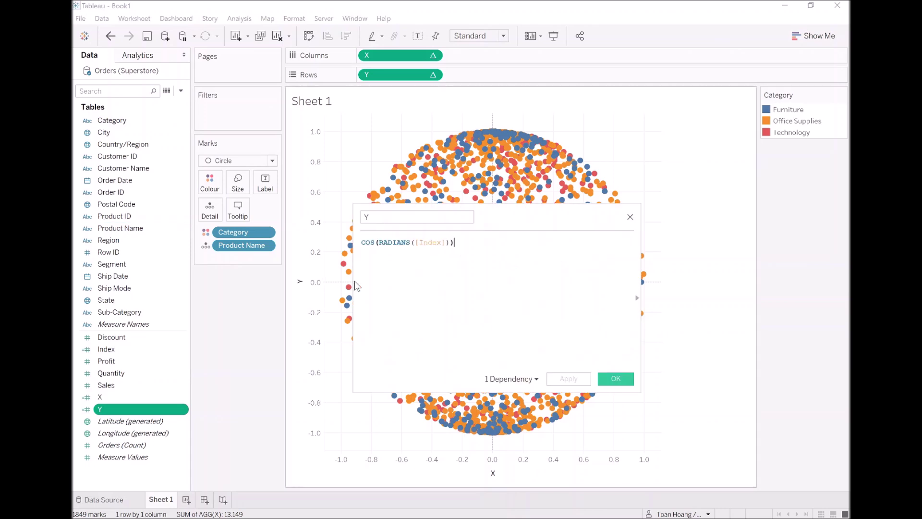
{"action": "type", "text": "* RANDOM("}
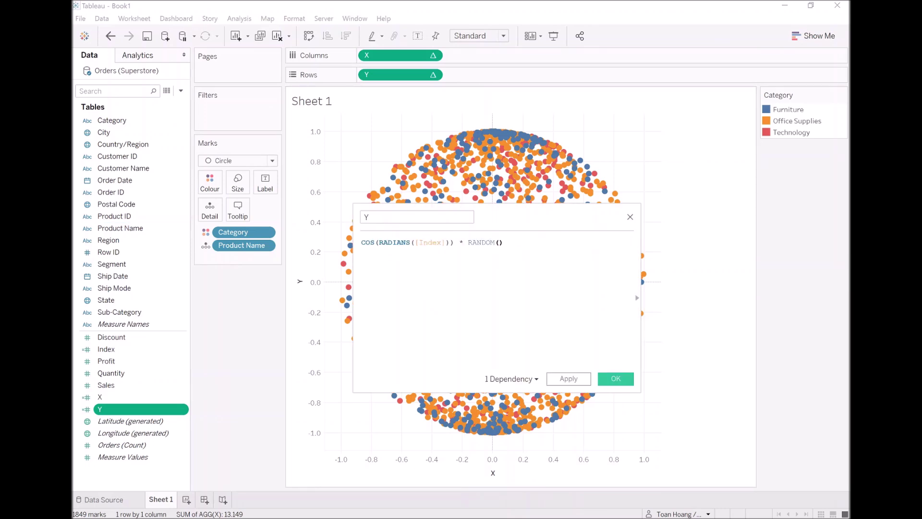
{"action": "left_click", "coordinate": [569, 378]}
{"action": "left_click", "coordinate": [615, 378]}
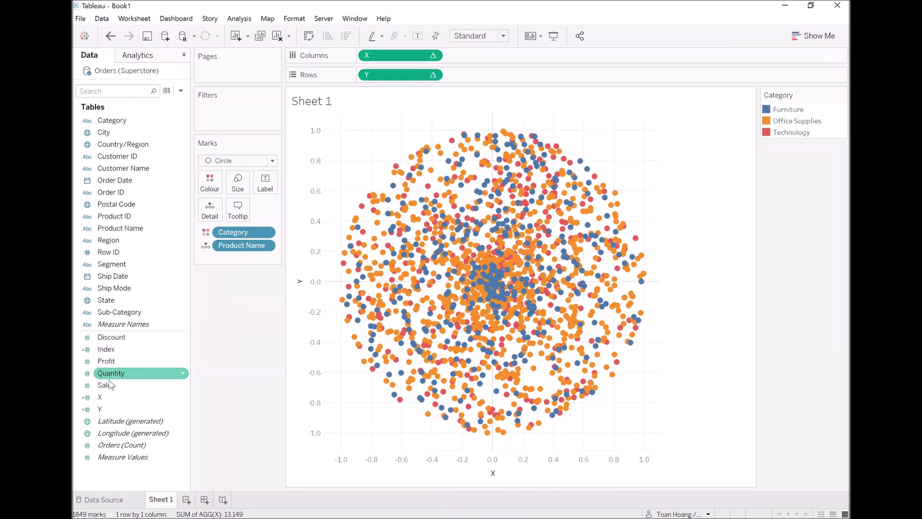
Size the chart's circles by the sum of Sales
{"action": "left_click_drag", "start_coordinate": [106, 388], "coordinate": [298, 209]}
{"action": "left_click", "coordinate": [238, 183]}
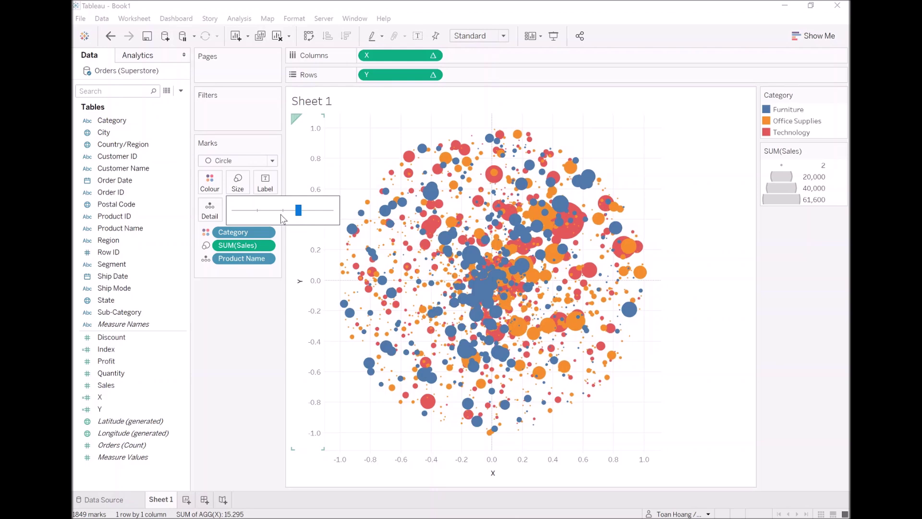
Set the opacity of the circles to 80% and reduce it to 50%
{"action": "left_click", "coordinate": [217, 188]}
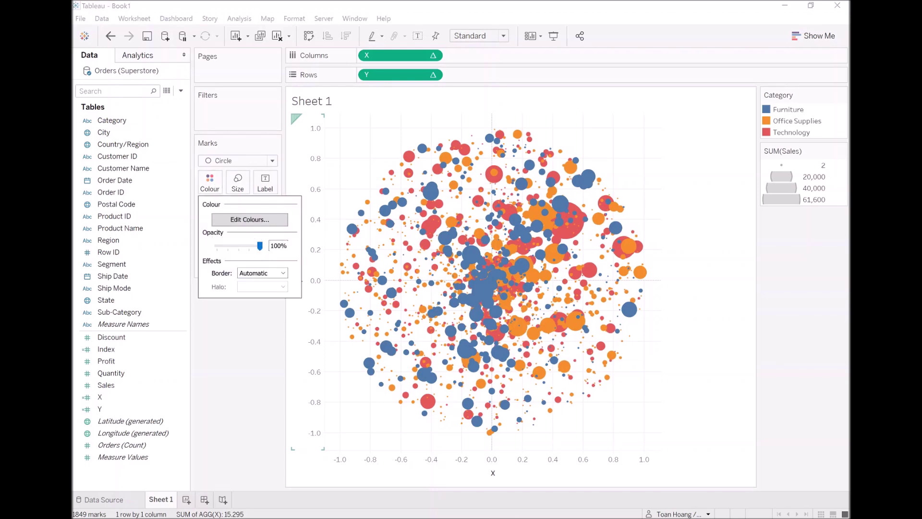
{"action": "left_click_drag", "start_coordinate": [277, 245], "coordinate": [270, 245]}
{"action": "type", "text": "8"}
{"action": "key", "text": "Return"}
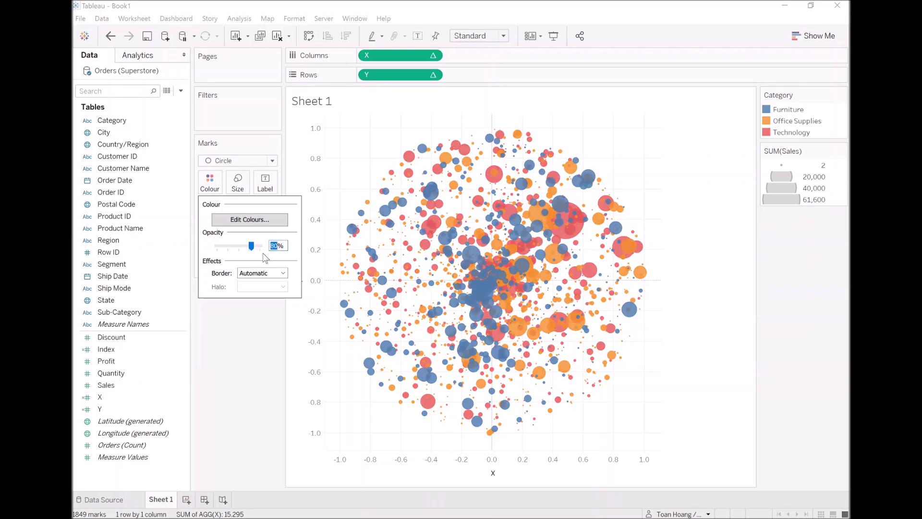
{"action": "type", "text": "5"}
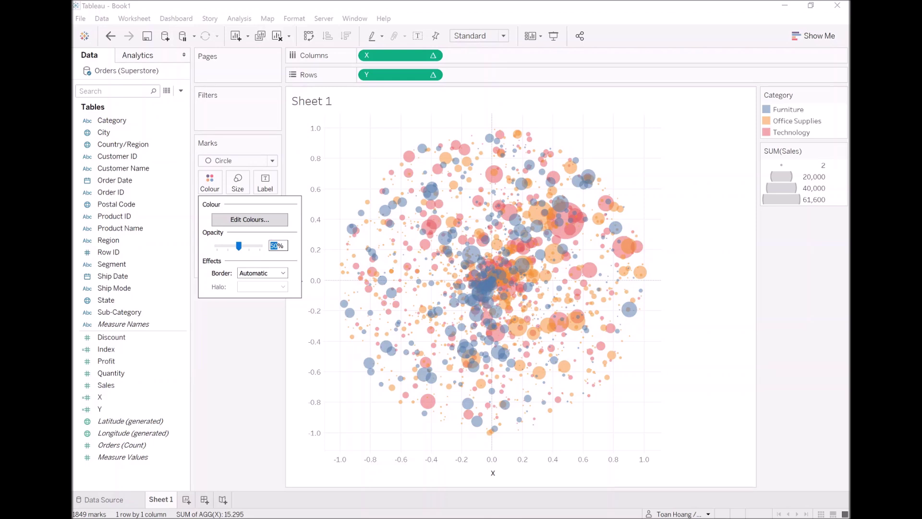
{"action": "left_click", "coordinate": [266, 311]}
Reduce the overall size of the circles slightly
{"action": "left_click", "coordinate": [238, 182]}
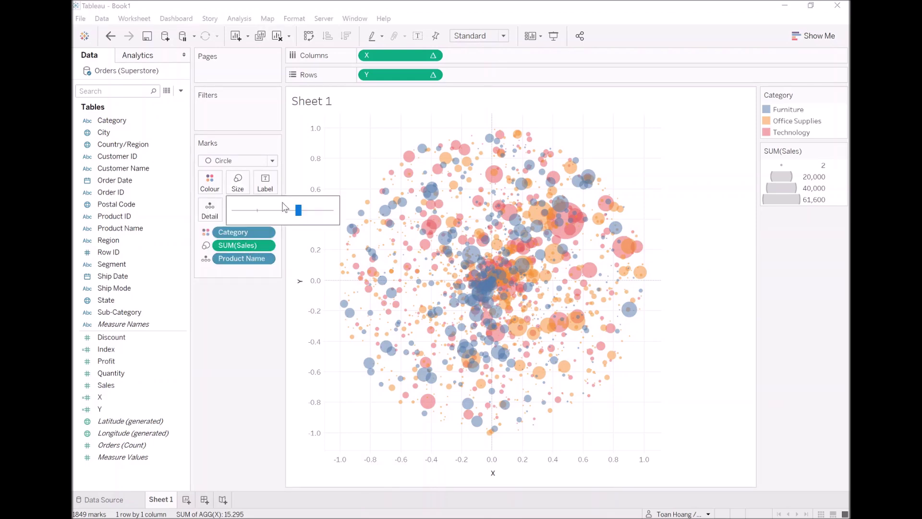
{"action": "left_click_drag", "start_coordinate": [298, 210], "coordinate": [287, 210]}
{"action": "left_click", "coordinate": [221, 355]}
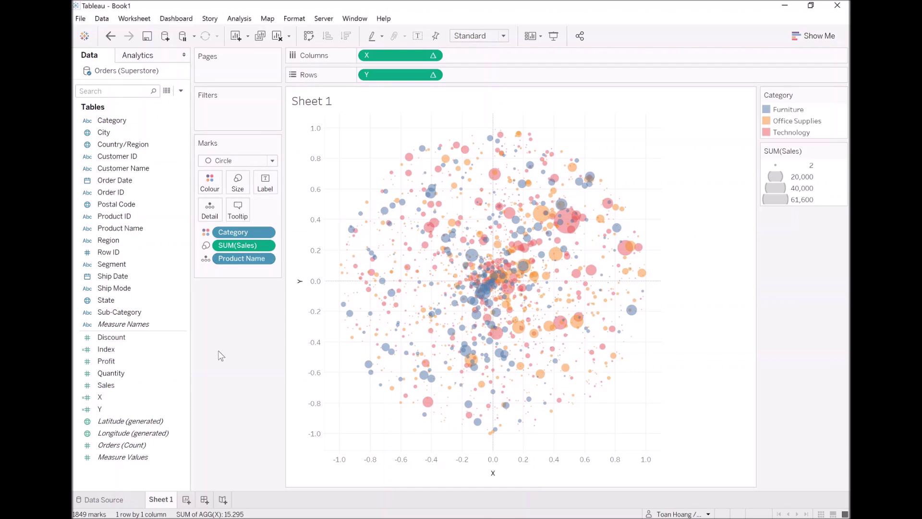
Hide the headers of both the Y and X axes
{"action": "right_click", "coordinate": [306, 178]}
{"action": "left_click", "coordinate": [329, 240]}
{"action": "right_click", "coordinate": [352, 459]}
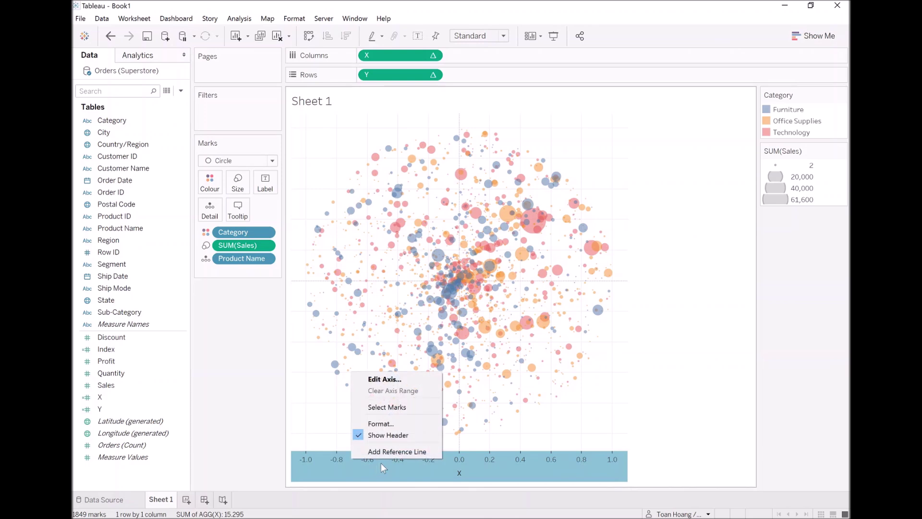
{"action": "left_click", "coordinate": [388, 434]}
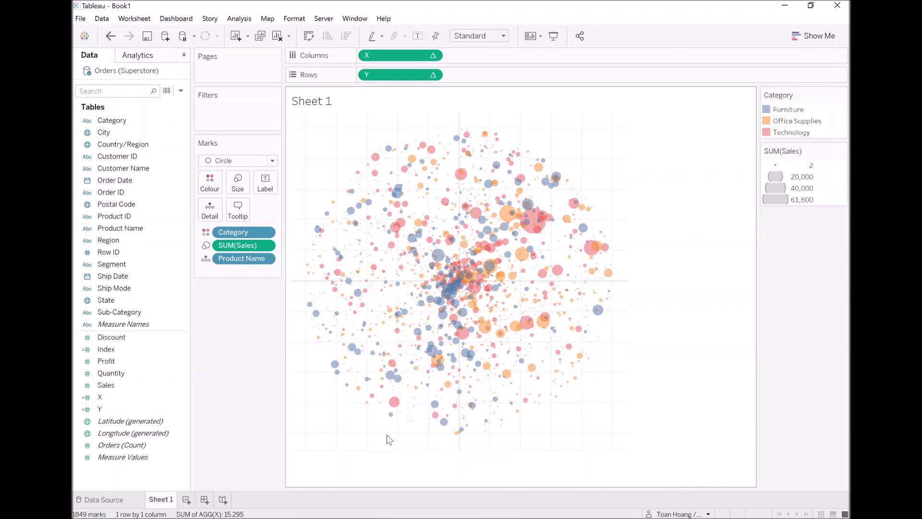
Format the sheet's lines so that Grid Lines and Zero Lines are both set to None
{"action": "right_click", "coordinate": [330, 153]}
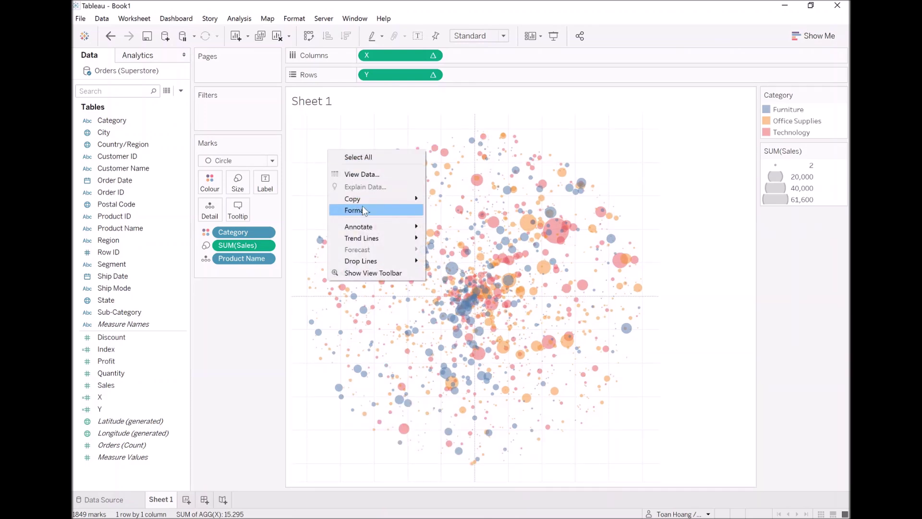
{"action": "left_click", "coordinate": [430, 205]}
{"action": "left_click", "coordinate": [140, 75]}
{"action": "left_click", "coordinate": [131, 126]}
{"action": "left_click", "coordinate": [158, 141]}
{"action": "left_click", "coordinate": [156, 142]}
{"action": "left_click", "coordinate": [158, 158]}
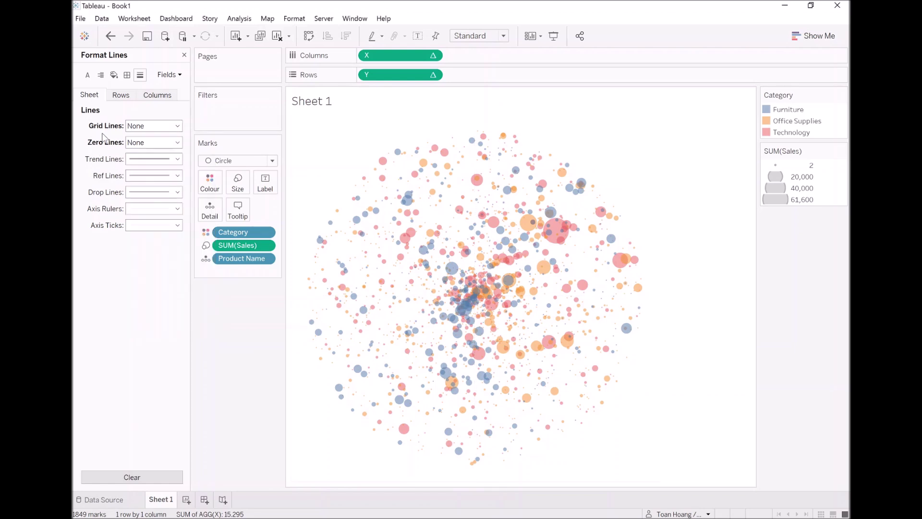
Rename the worksheet as Jitter Circle Chart
{"action": "double_click", "coordinate": [162, 501]}
{"action": "type", "text": "Jitter Circle"}
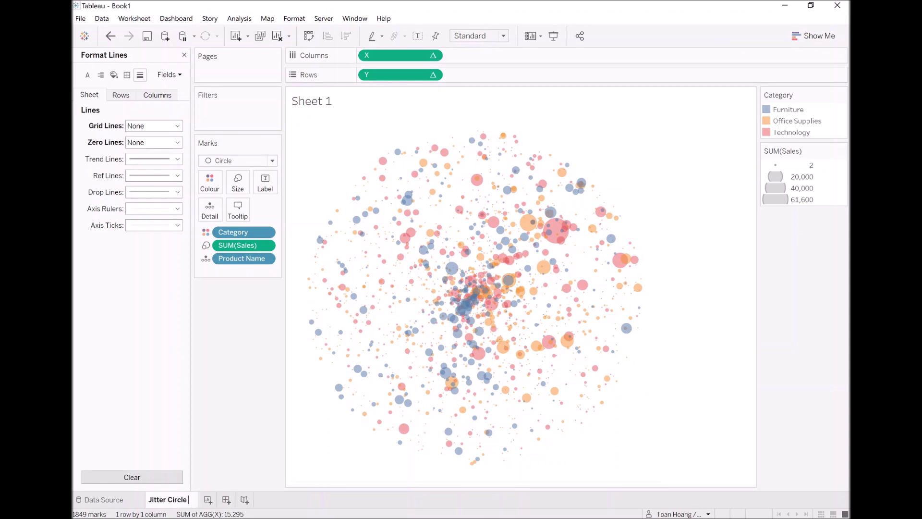
{"action": "type", "text": " Chart"}
{"action": "key", "text": "Return"}
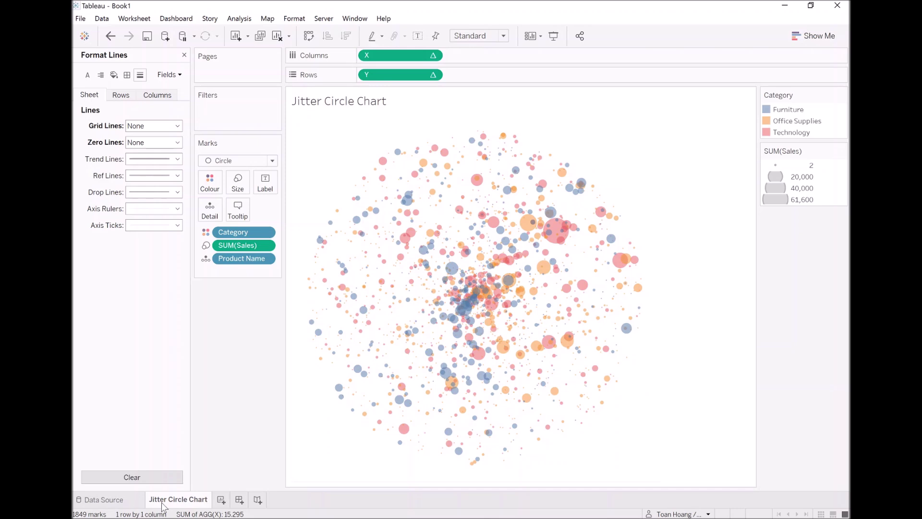
Set the opacity of the circles in the Jitter Circle Chart to 80%
{"action": "left_click", "coordinate": [217, 187]}
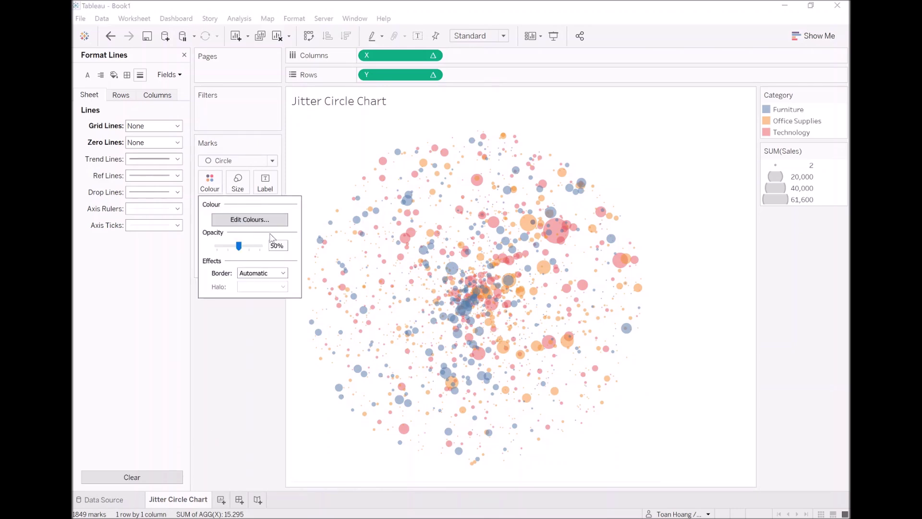
{"action": "left_click_drag", "start_coordinate": [273, 245], "coordinate": [255, 272]}
{"action": "type", "text": "8"}
{"action": "key", "text": "Return"}
{"action": "left_click", "coordinate": [264, 383]}
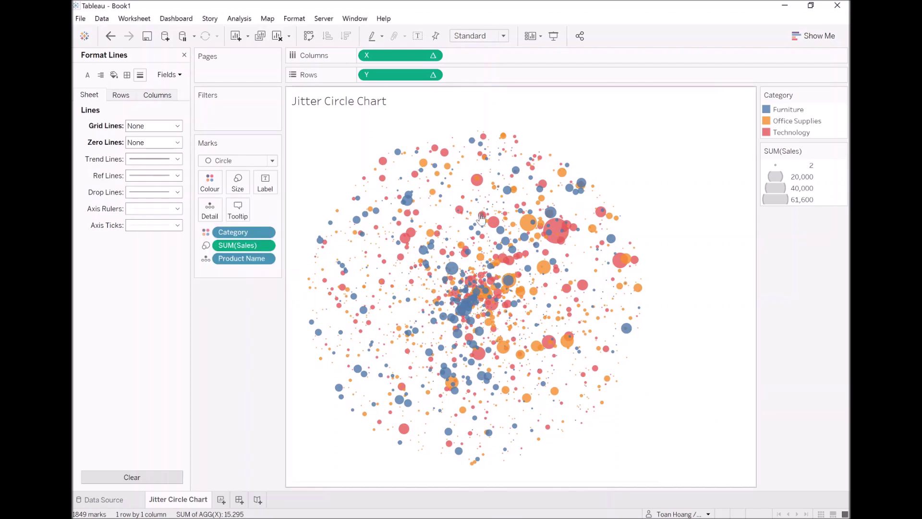